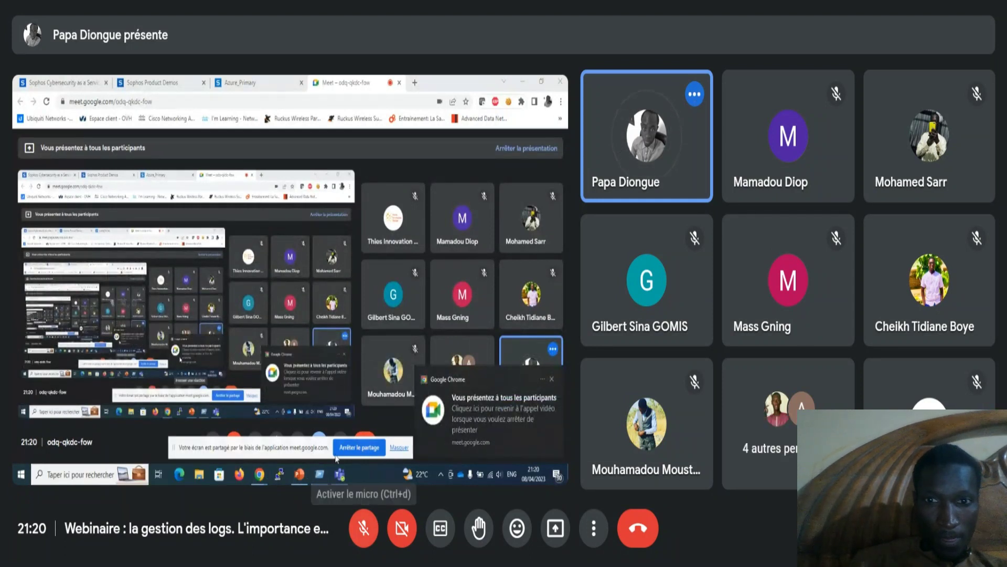
Unmute the call microphone briefly and mute it again
{"action": "left_click", "coordinate": [365, 540]}
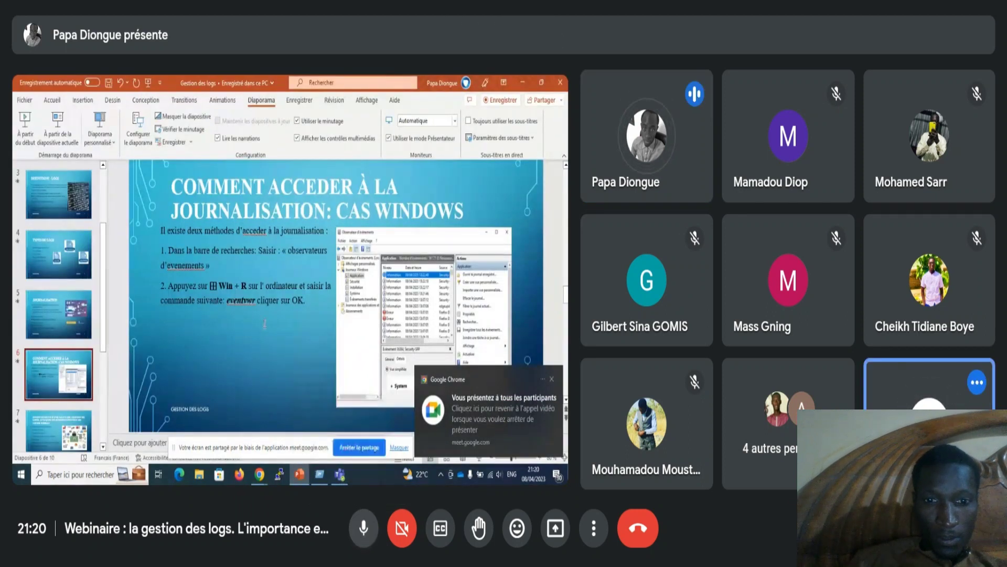
{"action": "left_click", "coordinate": [365, 537]}
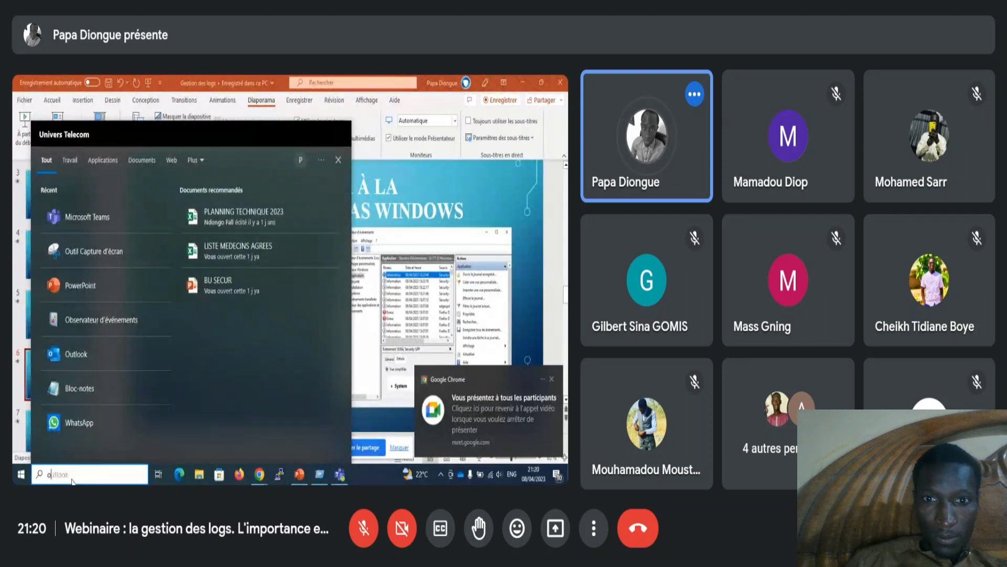
Admit the person asking to join the call
{"action": "mouse_move", "coordinate": [704, 178]}
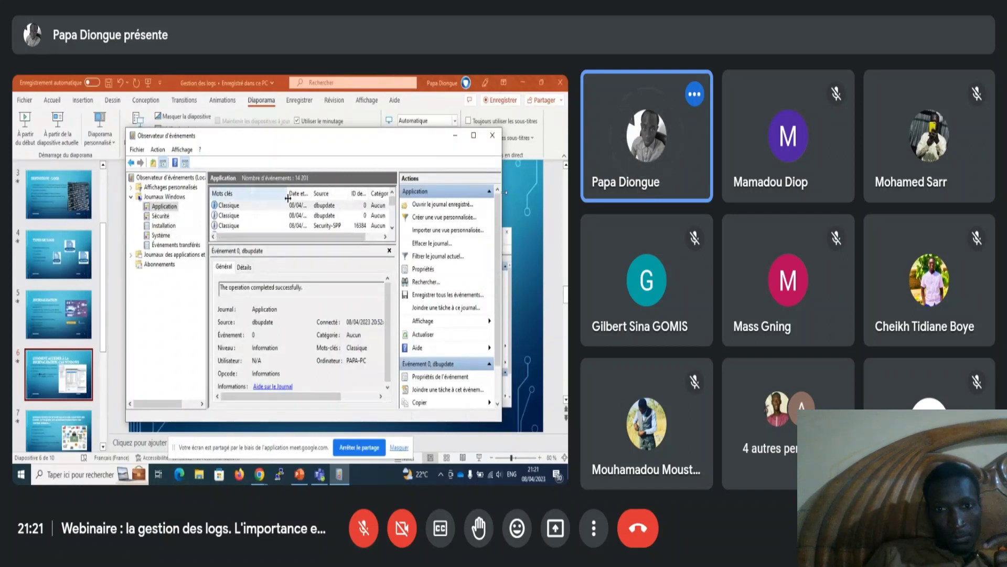
{"action": "mouse_move", "coordinate": [533, 233]}
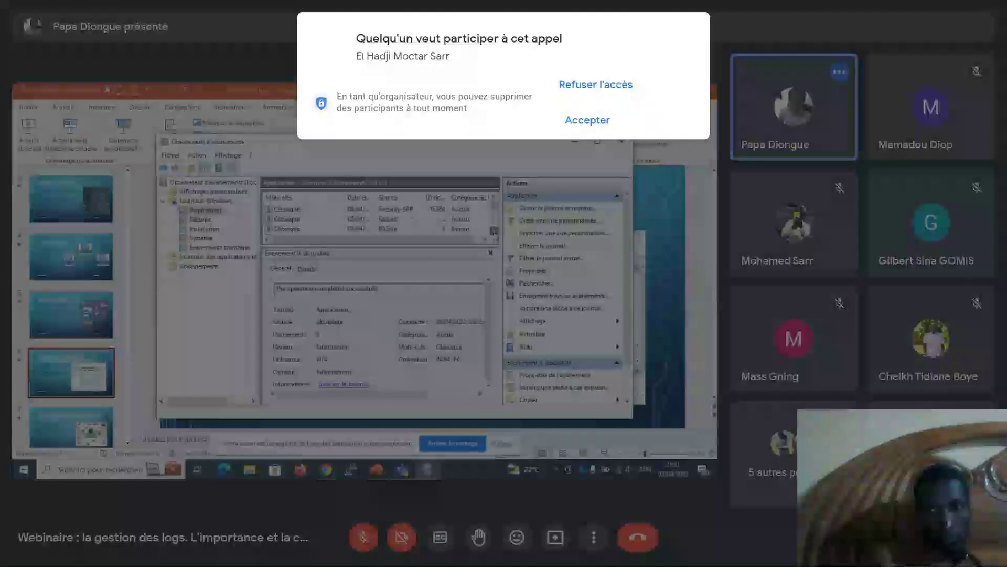
{"action": "left_click", "coordinate": [588, 120]}
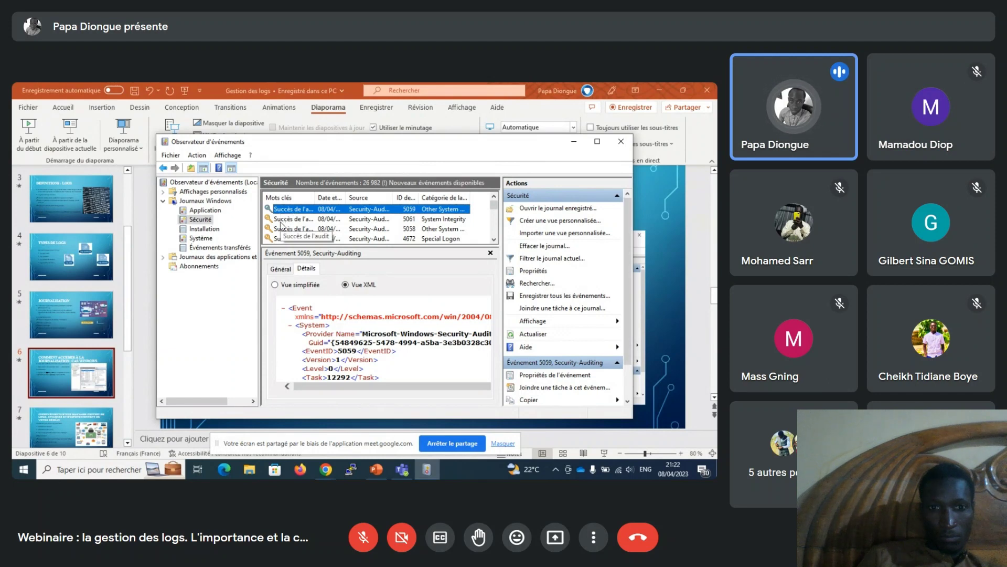
Inspect Security log events 4672, 5061 and 5059, and view the simplified details and general information of event 5059
{"action": "left_click", "coordinate": [285, 239]}
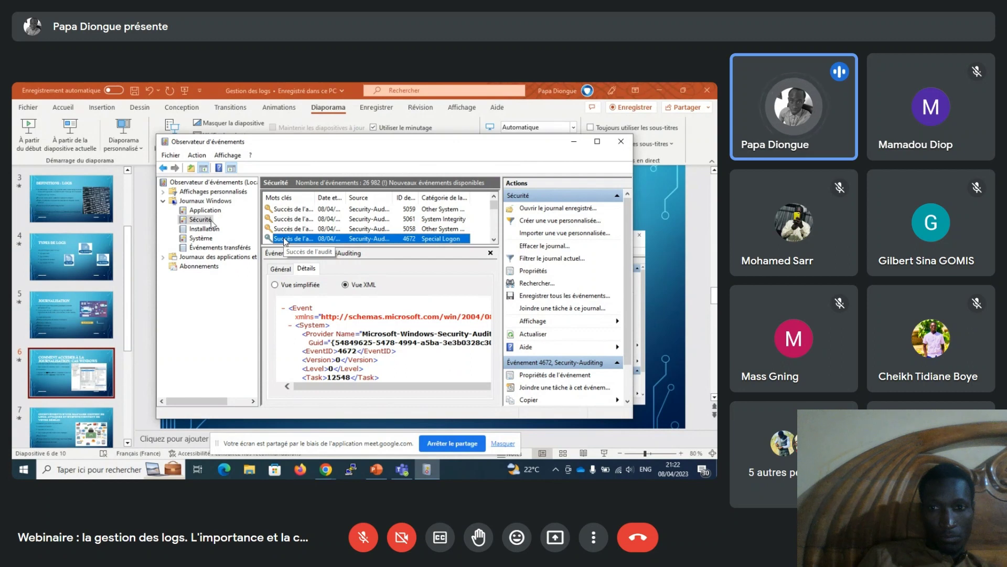
{"action": "left_click", "coordinate": [367, 220]}
{"action": "left_click", "coordinate": [449, 210]}
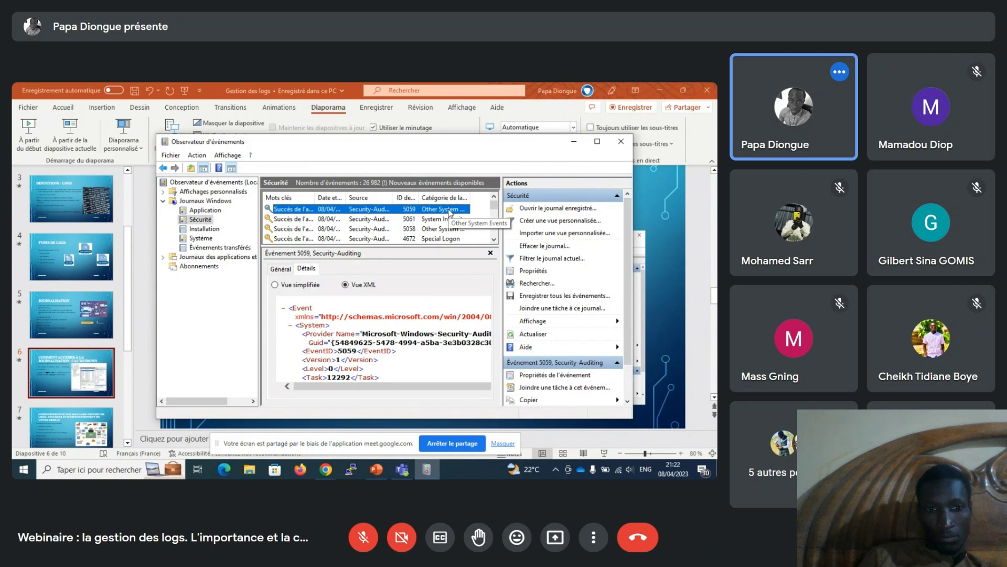
{"action": "left_click", "coordinate": [274, 284]}
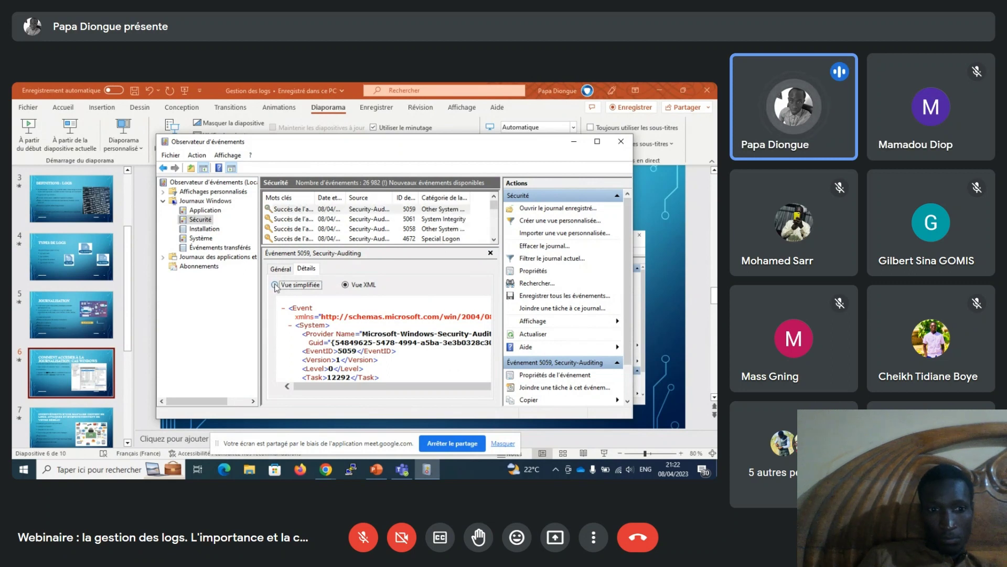
{"action": "left_click", "coordinate": [281, 269]}
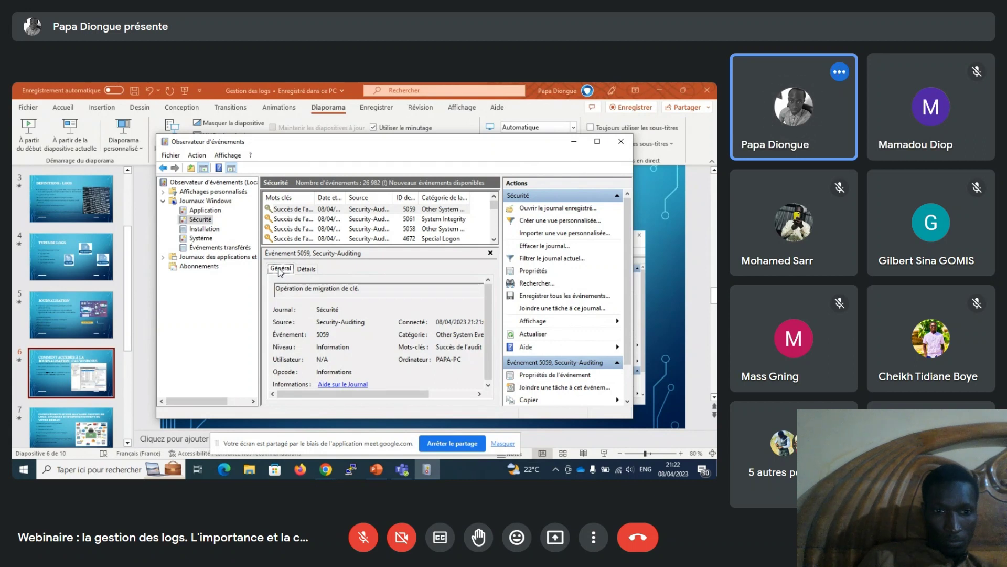
Browse the Installation and Système logs, return to the Sécurité log and view event 5058
{"action": "left_click", "coordinate": [212, 231]}
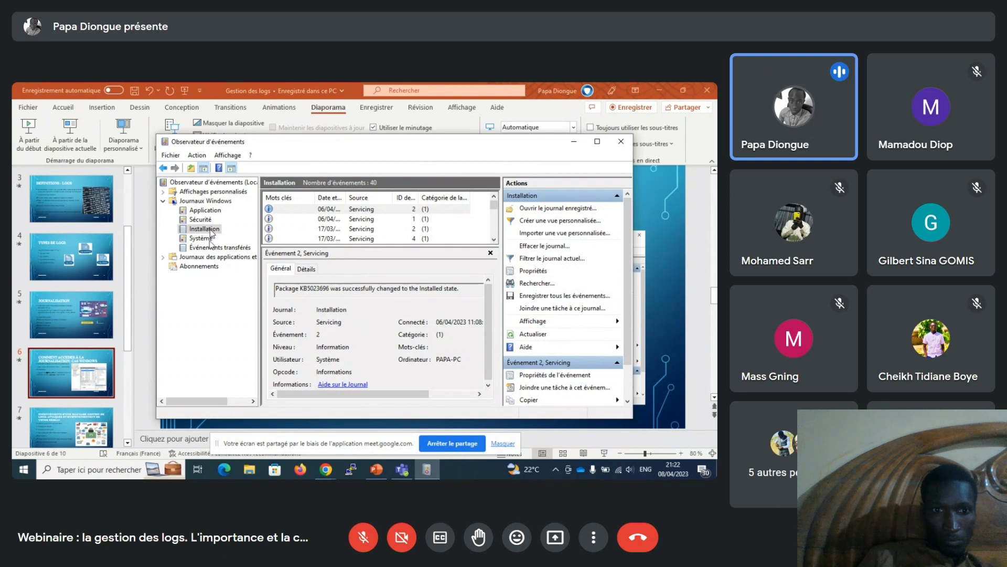
{"action": "left_click", "coordinate": [210, 238]}
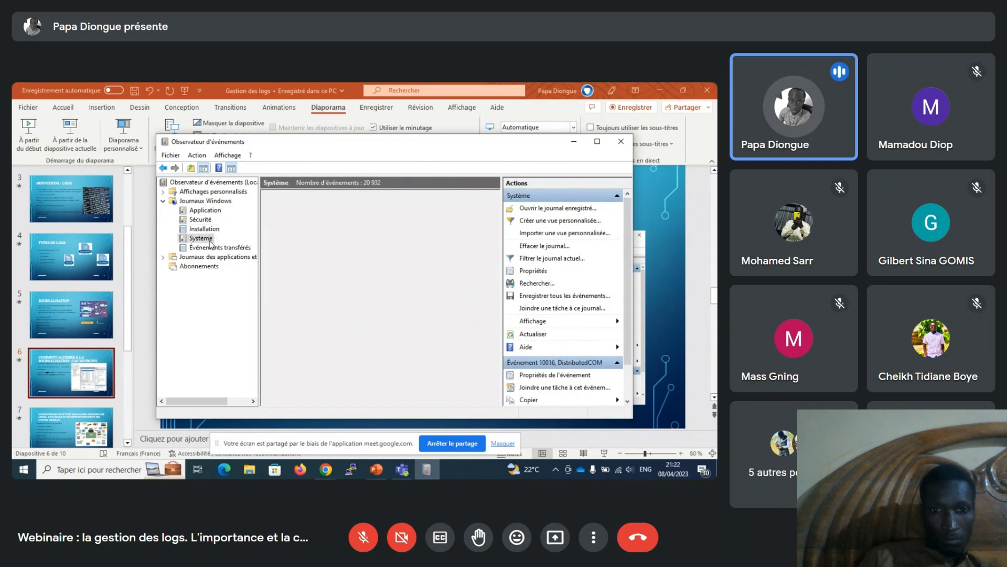
{"action": "left_click", "coordinate": [201, 219]}
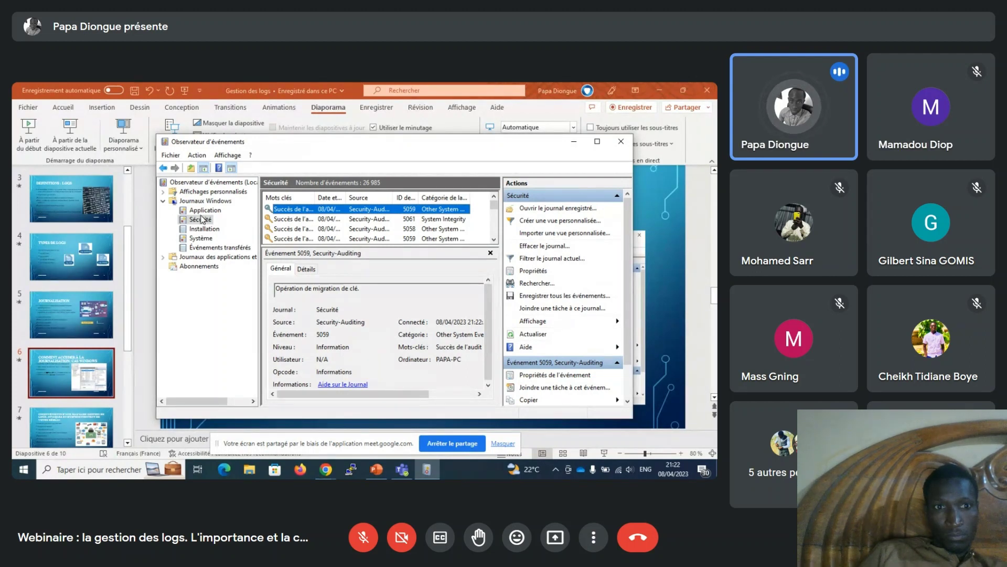
{"action": "left_click", "coordinate": [286, 230]}
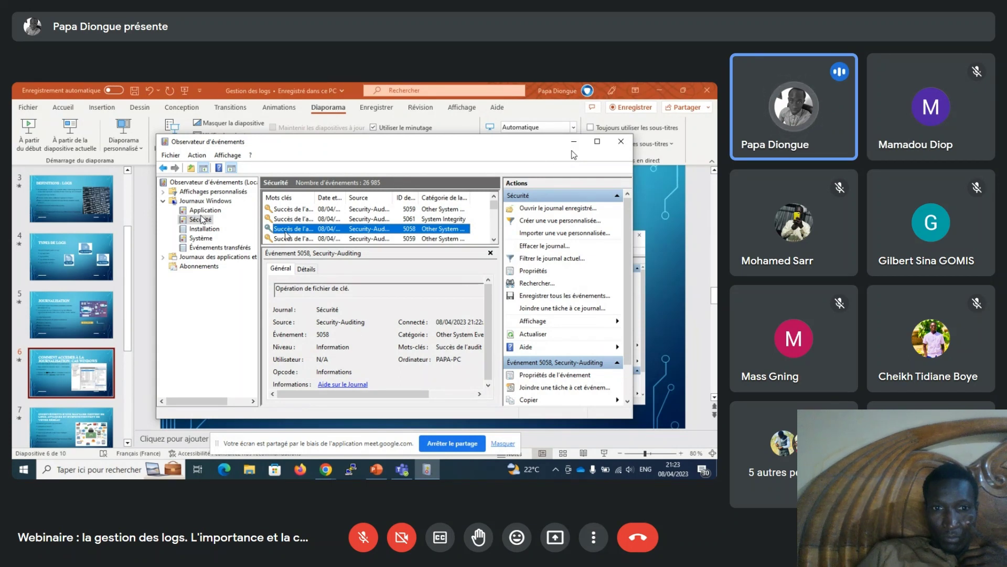
Close the event viewer window and dismiss the subtitle settings opened by mistake
{"action": "left_click", "coordinate": [618, 146]}
{"action": "left_click", "coordinate": [618, 146]}
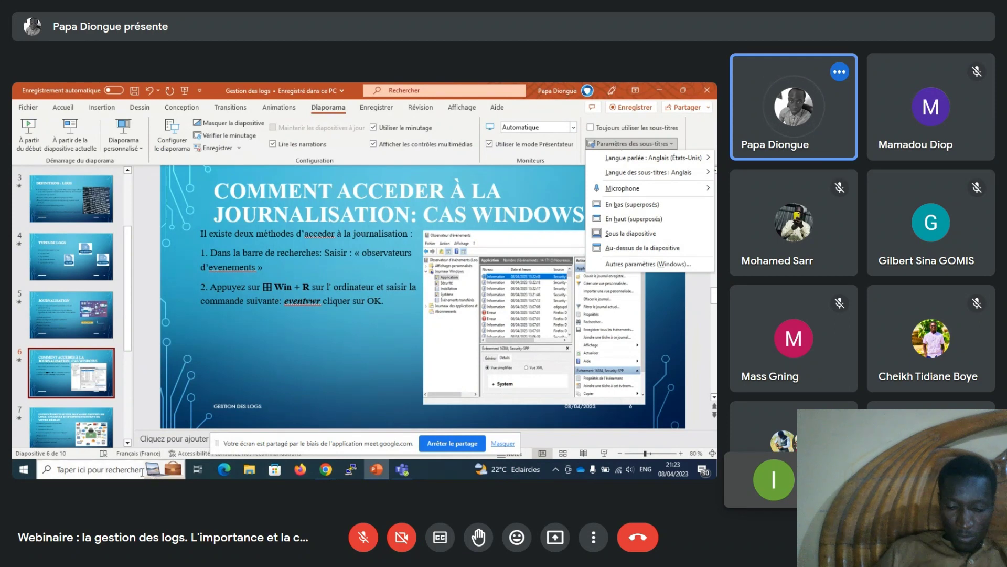
{"action": "left_click", "coordinate": [619, 145]}
Reopen the event viewer, display the Sécurité log under Journaux Windows, and minimize the window
{"action": "key", "text": "super+r"}
{"action": "key", "text": "Escape"}
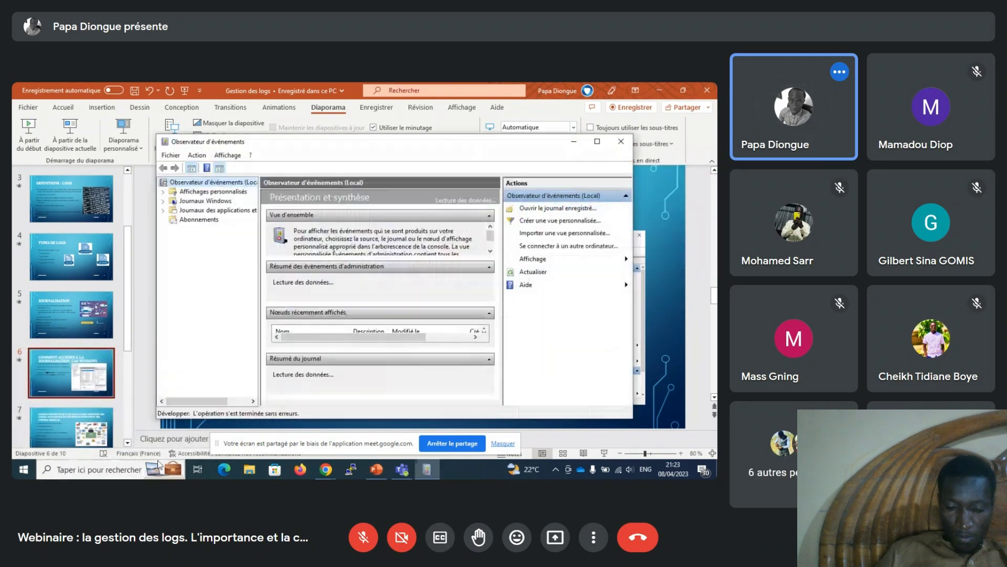
{"action": "left_click", "coordinate": [164, 201]}
{"action": "left_click", "coordinate": [200, 219]}
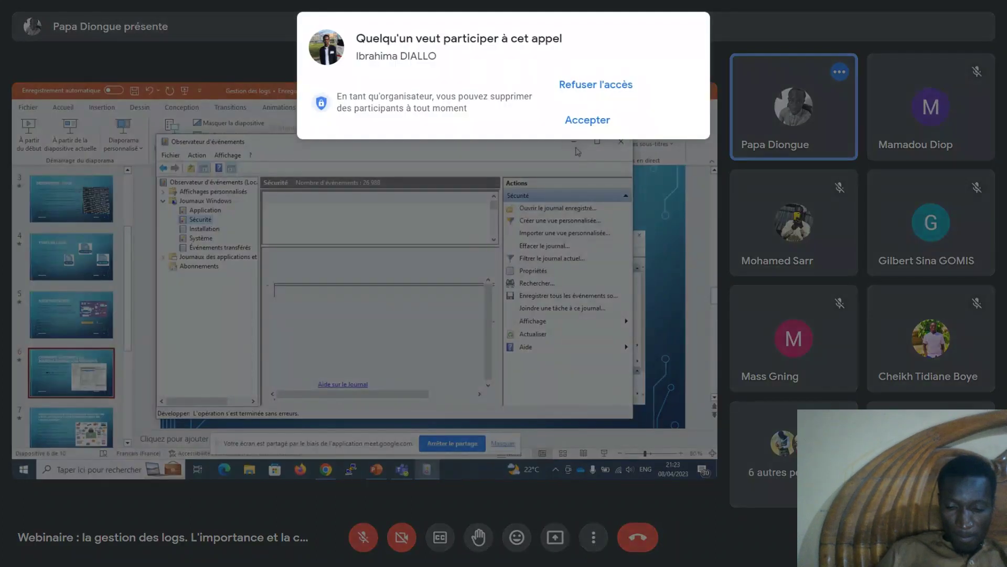
{"action": "left_click", "coordinate": [574, 142]}
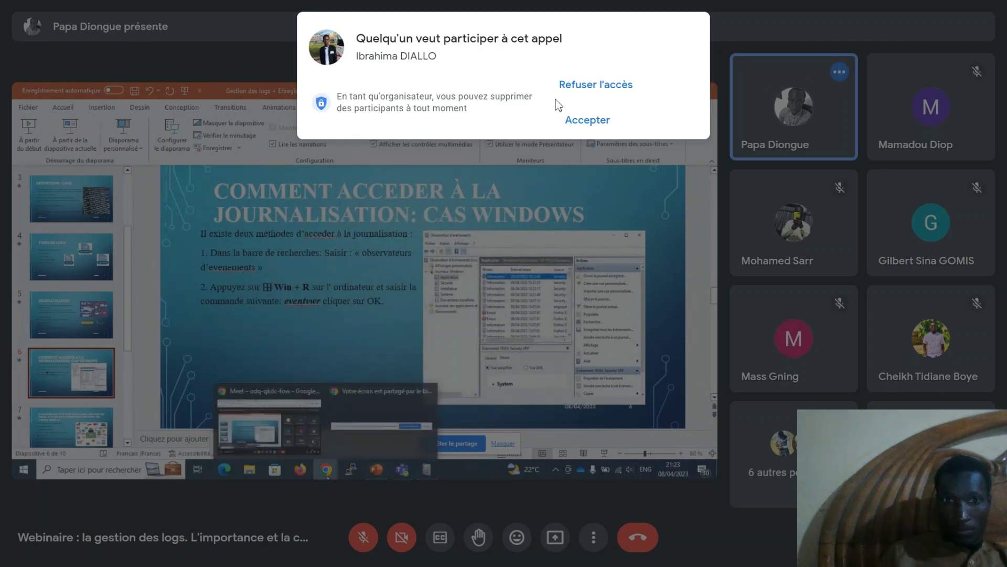
Admit the waiting participant and open the Sophos Firewall demo site linked on the Sophos Product Demos page
{"action": "left_click", "coordinate": [581, 120]}
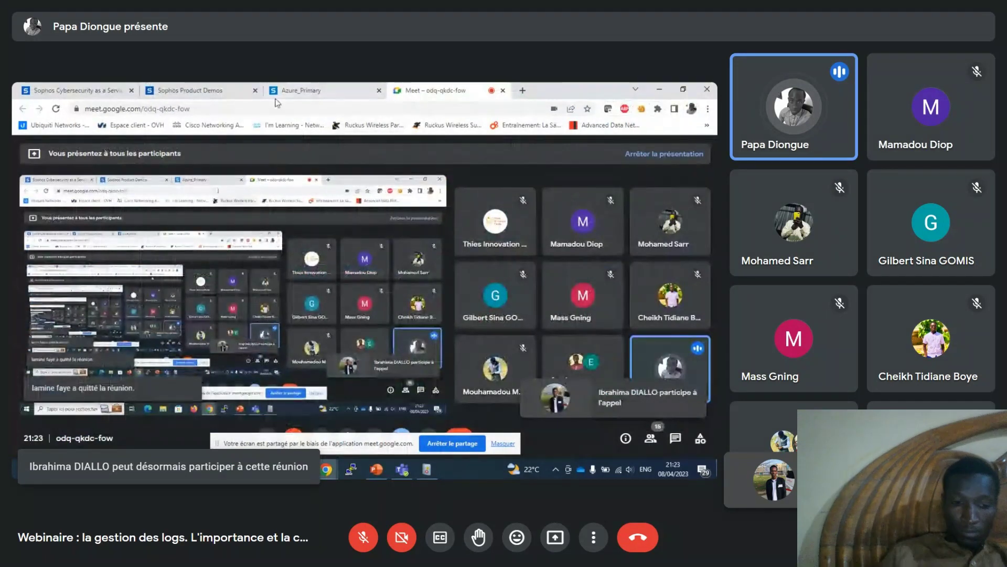
{"action": "left_click", "coordinate": [203, 89]}
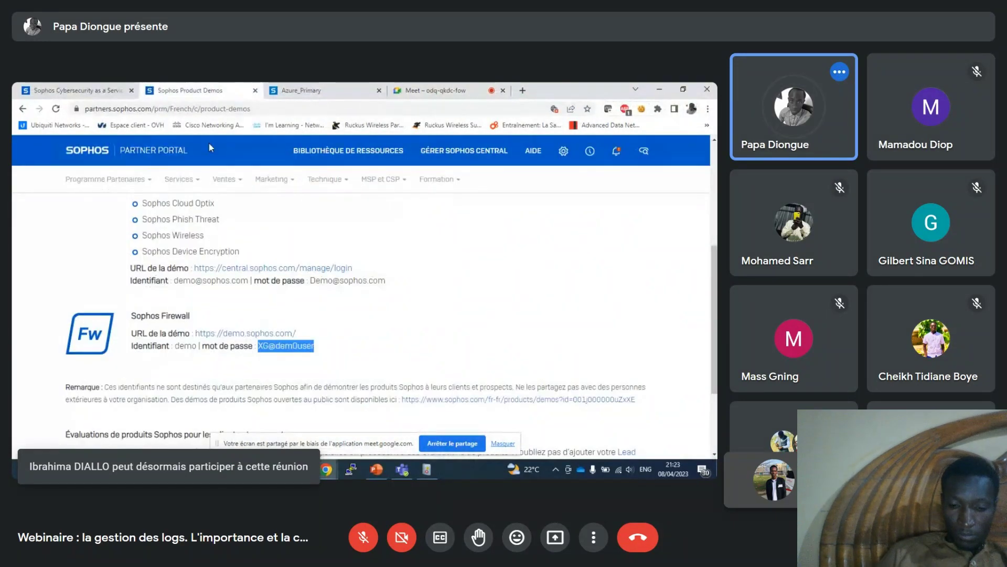
{"action": "left_click", "coordinate": [206, 351]}
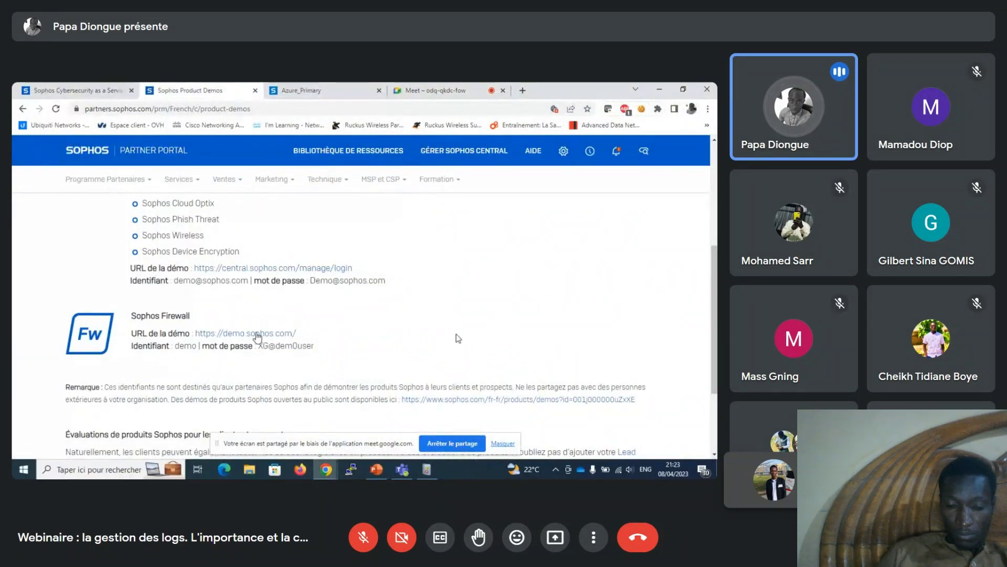
{"action": "left_click", "coordinate": [260, 334]}
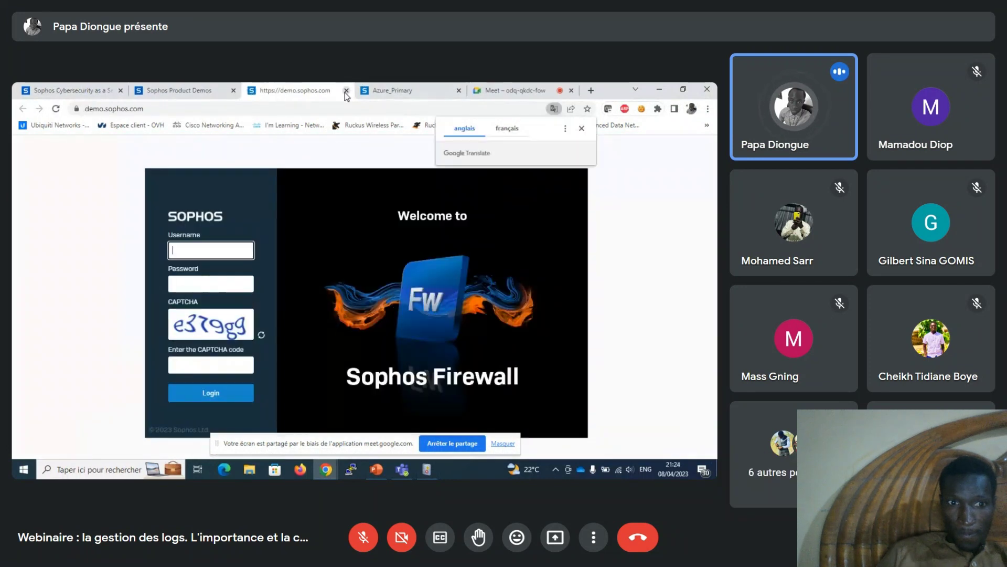
Try to log in to the firewall demo as "demo" with the password copied from the product demos page and the CAPTCHA code
{"action": "type", "text": "demo"}
{"action": "key", "text": "Tab"}
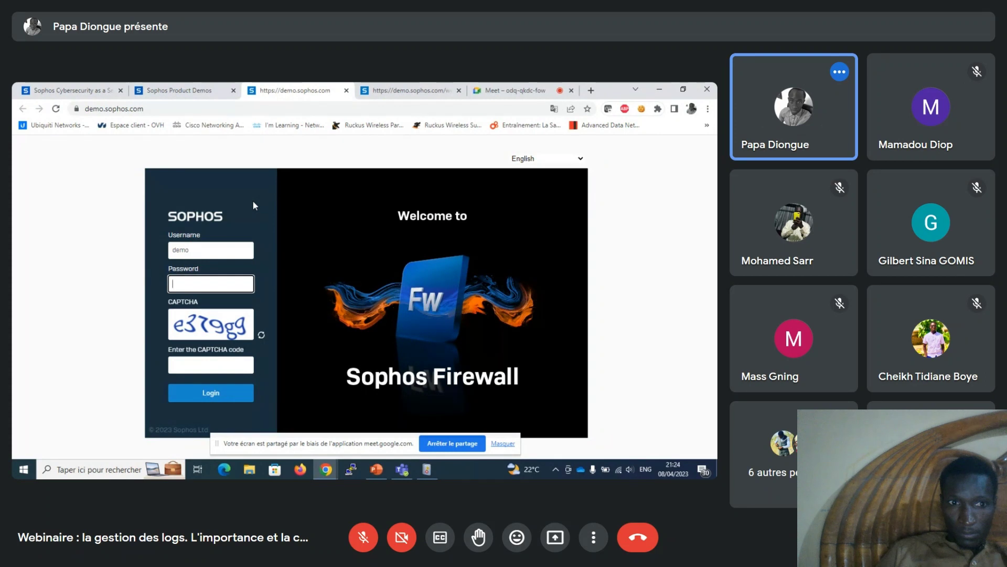
{"action": "left_click", "coordinate": [210, 99]}
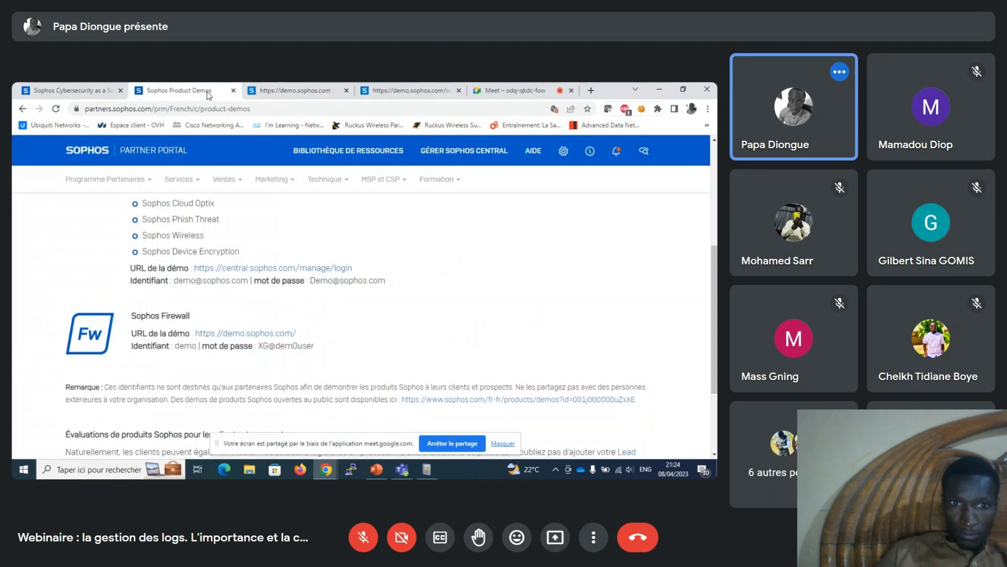
{"action": "left_click_drag", "start_coordinate": [316, 351], "coordinate": [259, 346]}
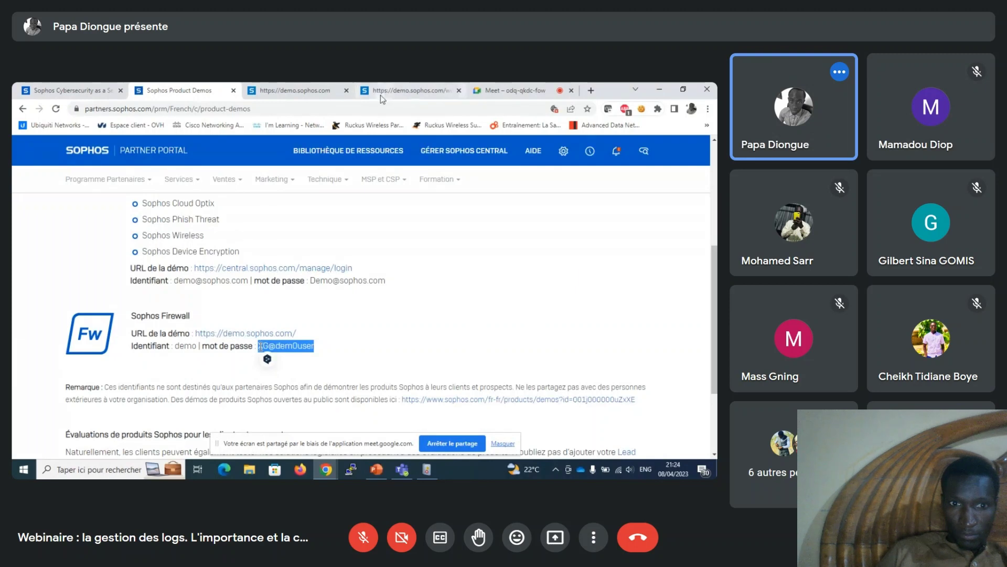
{"action": "key", "text": "ctrl+Tab"}
{"action": "key", "text": "ctrl+v"}
{"action": "key", "text": "Tab"}
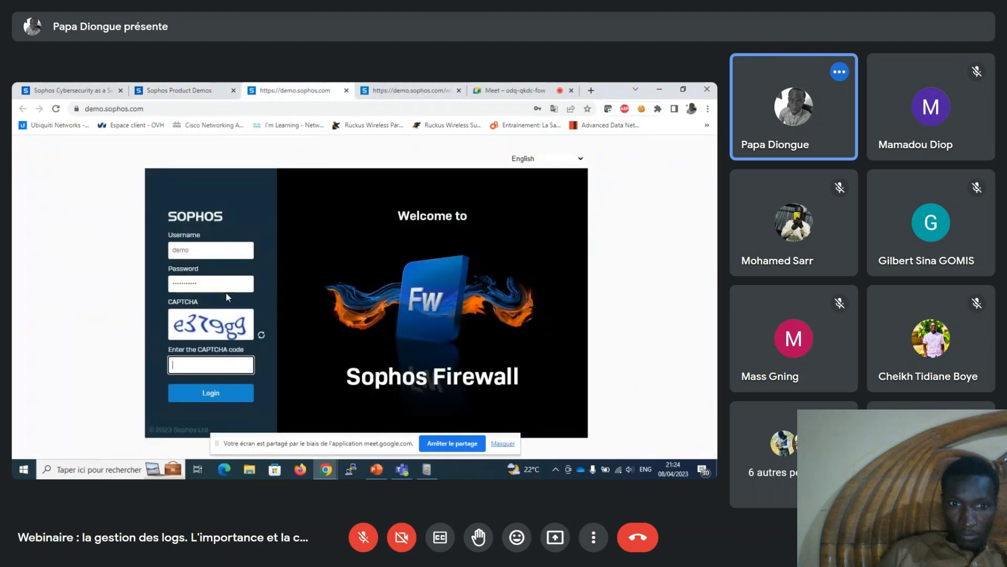
{"action": "type", "text": "e379g"}
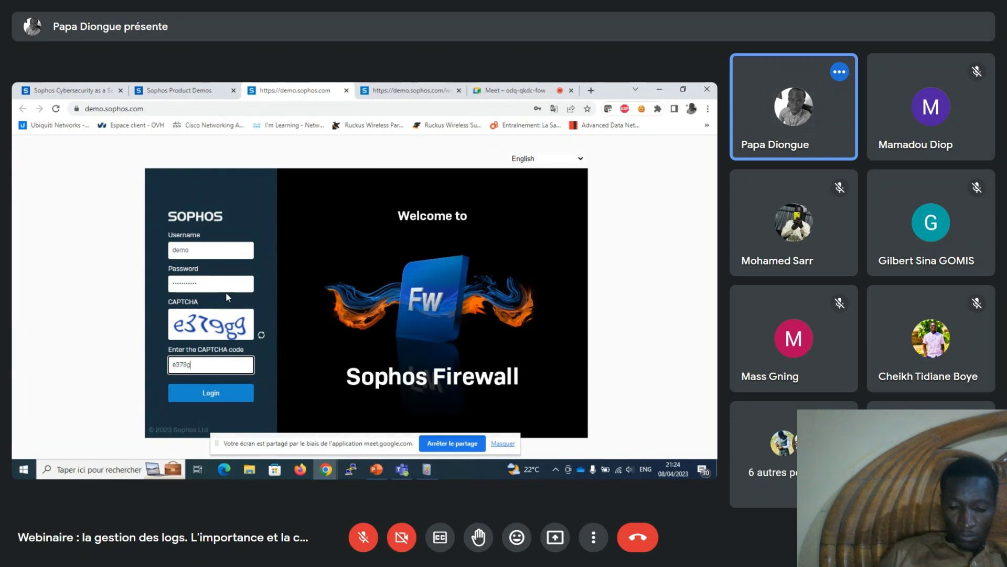
{"action": "key", "text": "Return"}
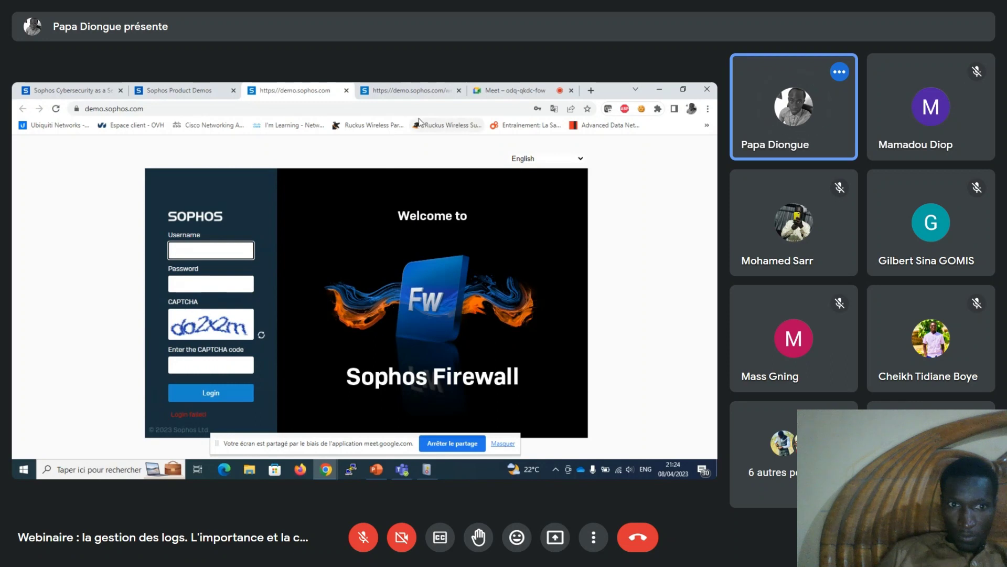
Close the second firewall demo tab, and enter the username "demo" and the account password on the login page
{"action": "left_click", "coordinate": [459, 90]}
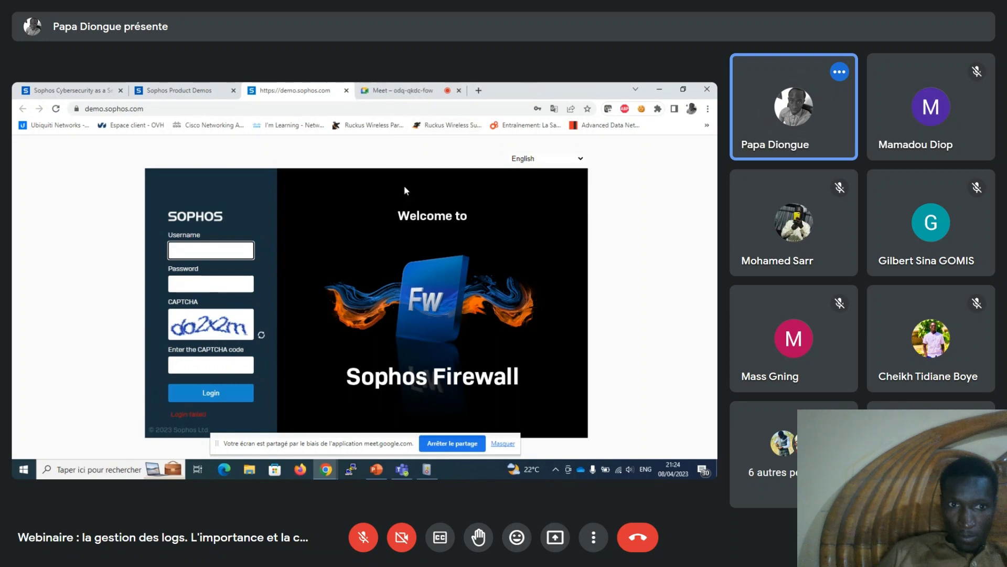
{"action": "type", "text": "di"}
{"action": "type", "text": "mo"}
{"action": "left_click", "coordinate": [200, 283]}
{"action": "type", "text": "..........."}
{"action": "key", "text": "Tab"}
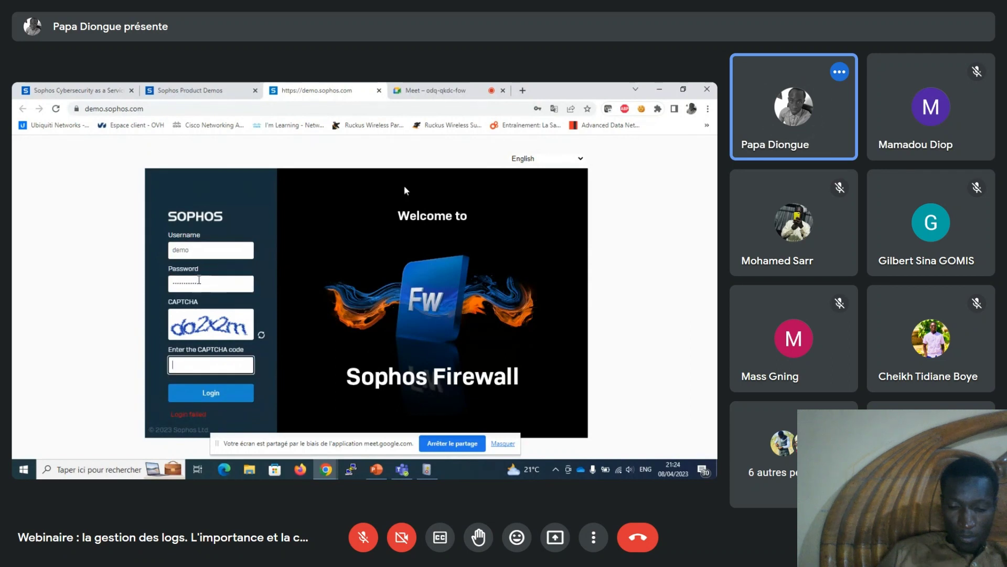
Submit the login with the CAPTCHA code and accept the login disclaimer to open the firewall's Control center
{"action": "type", "text": "do2x"}
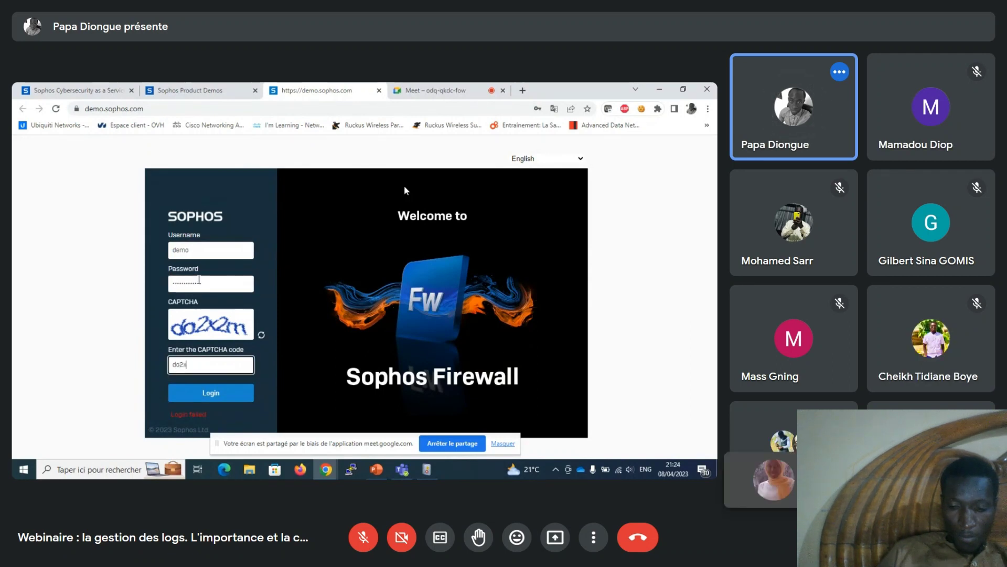
{"action": "type", "text": "2m"}
{"action": "key", "text": "Return"}
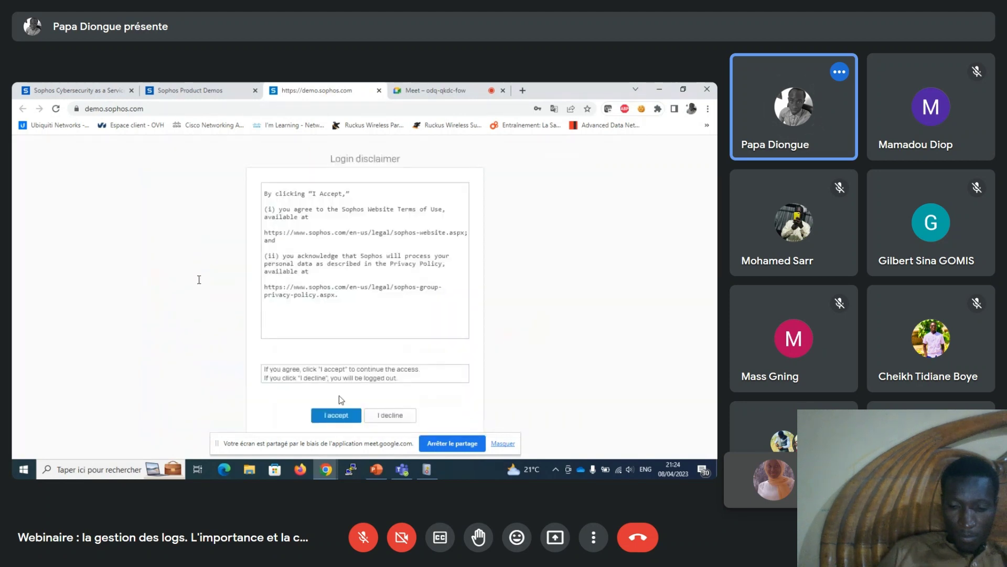
{"action": "left_click", "coordinate": [336, 415]}
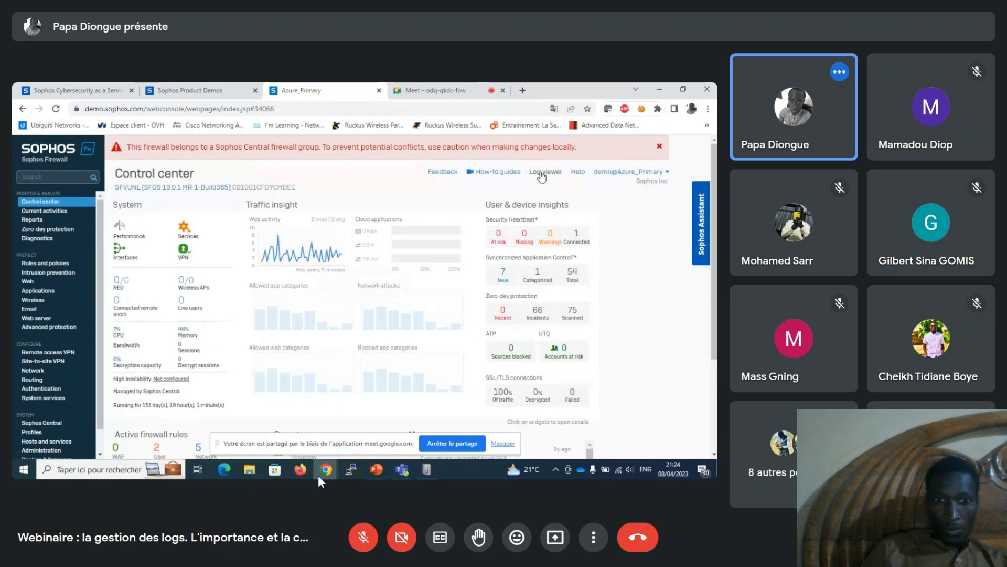
Switch the meeting microphone on for a moment and turn it back off
{"action": "left_click", "coordinate": [365, 541]}
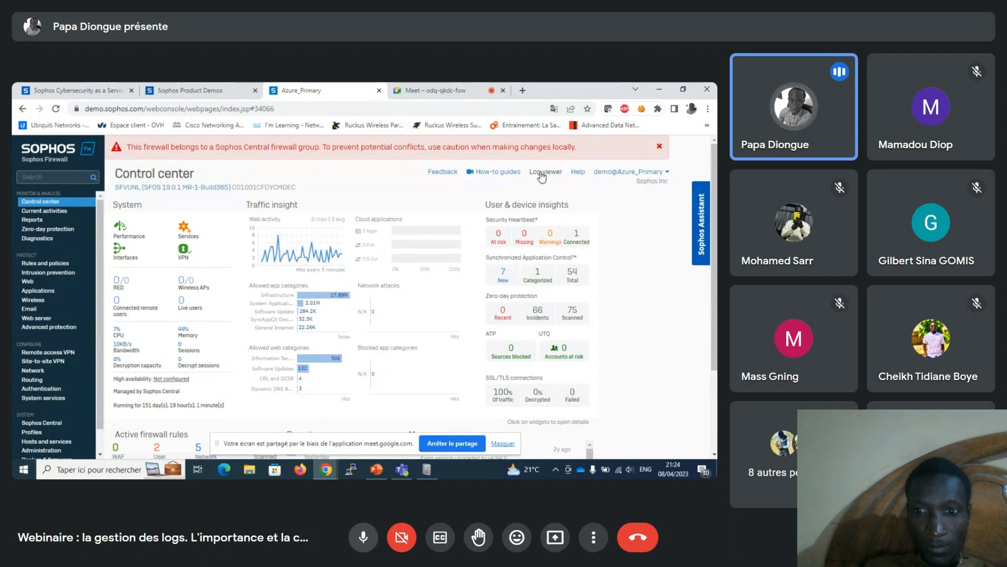
{"action": "left_click", "coordinate": [365, 539]}
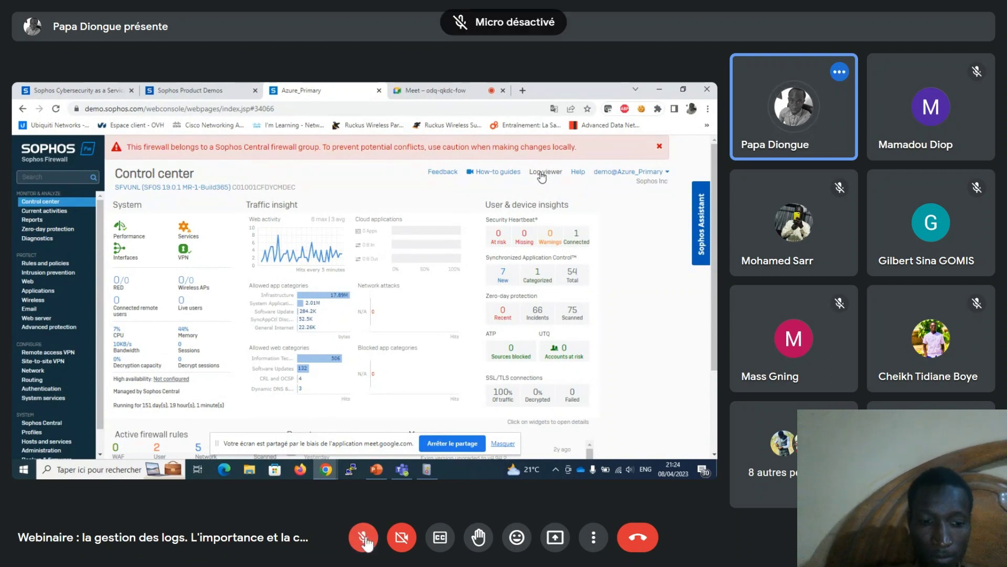